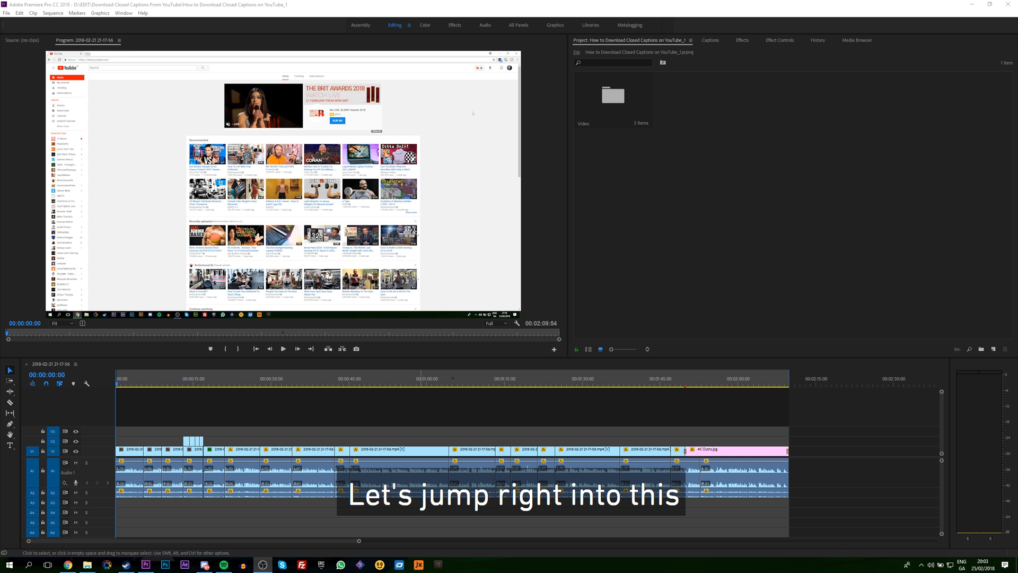
left_click(681, 209)
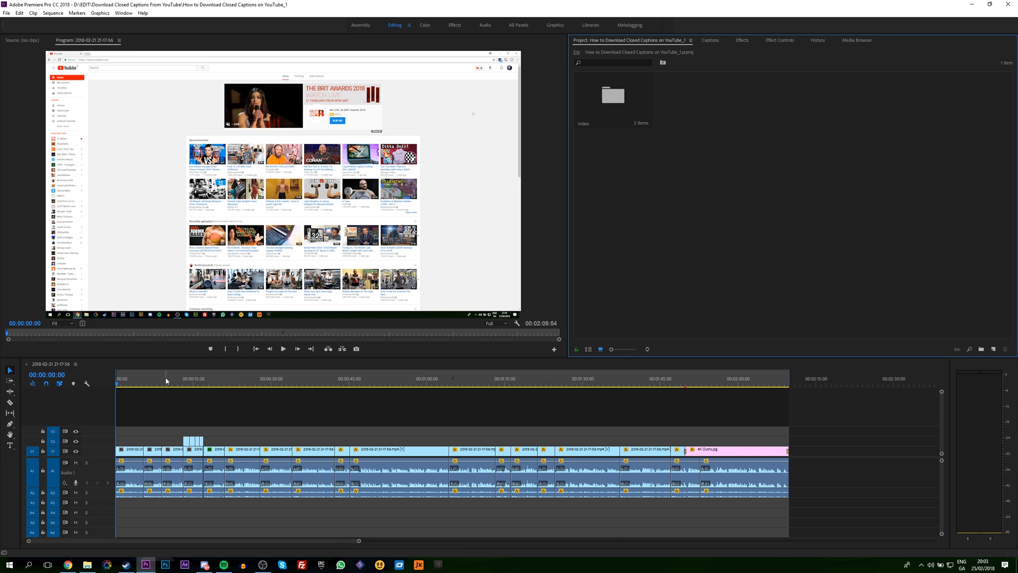
left_click_drag(135, 410, 848, 510)
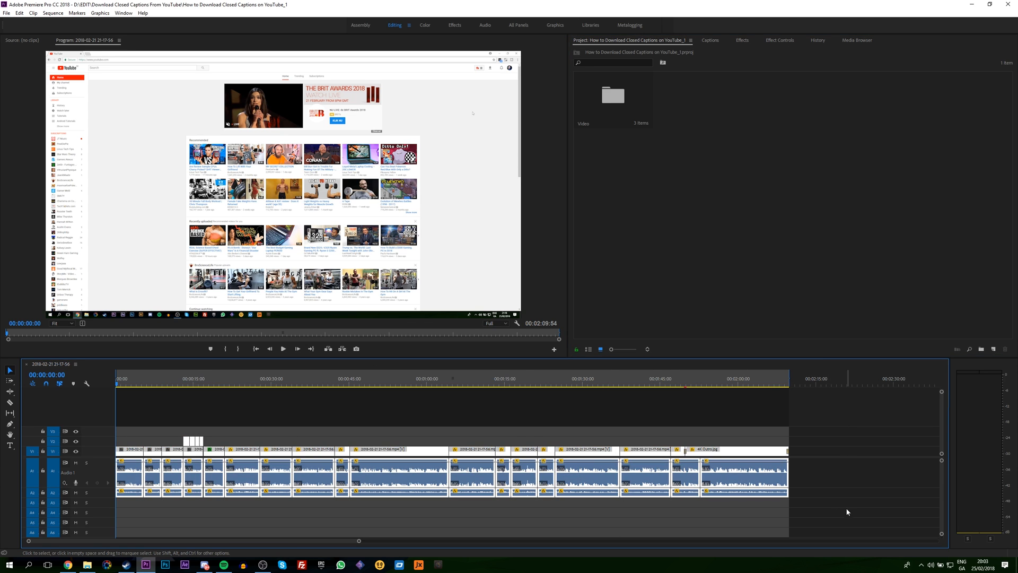
left_click(525, 431)
mouse_move(117, 385)
left_mouse_down()
mouse_move(132, 386)
mouse_move(114, 387)
left_mouse_up()
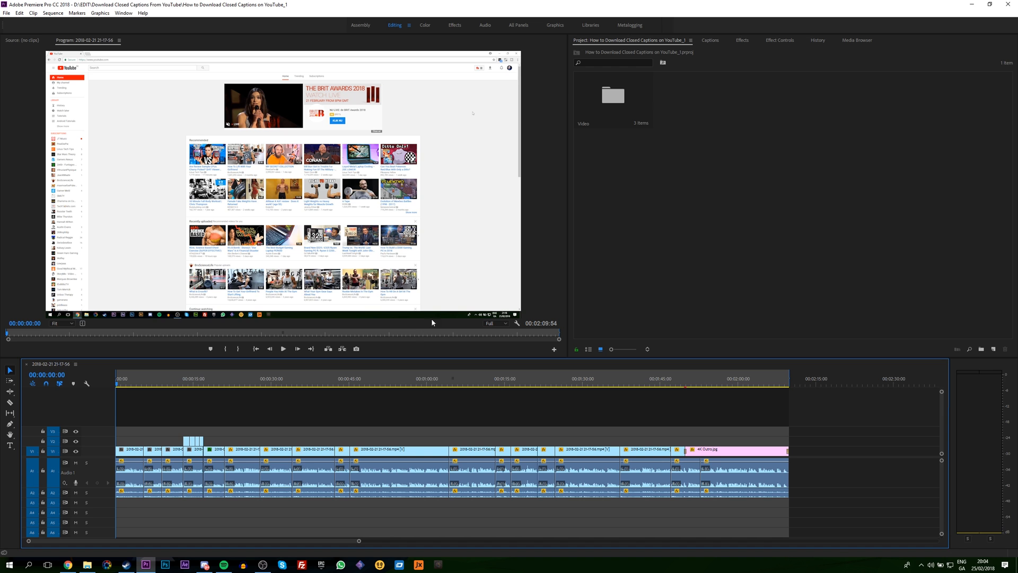
left_click(719, 208)
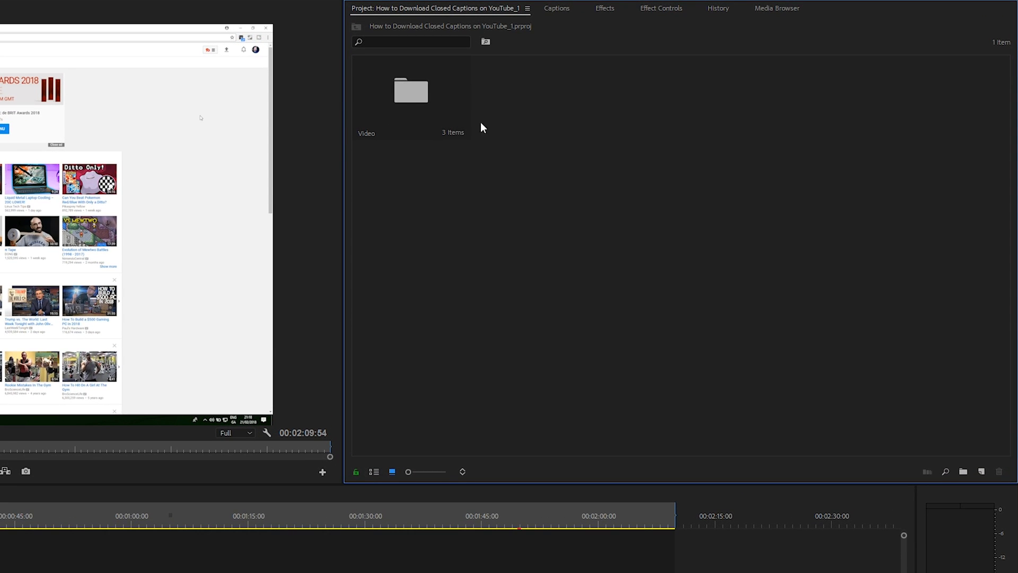
left_click(79, 6)
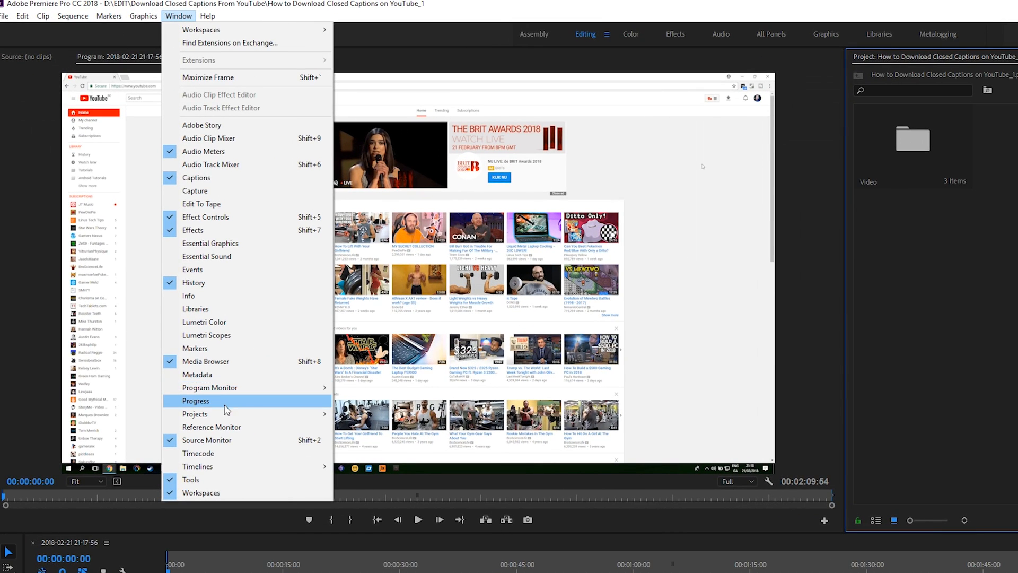
mouse_move(219, 416)
left_click(361, 412)
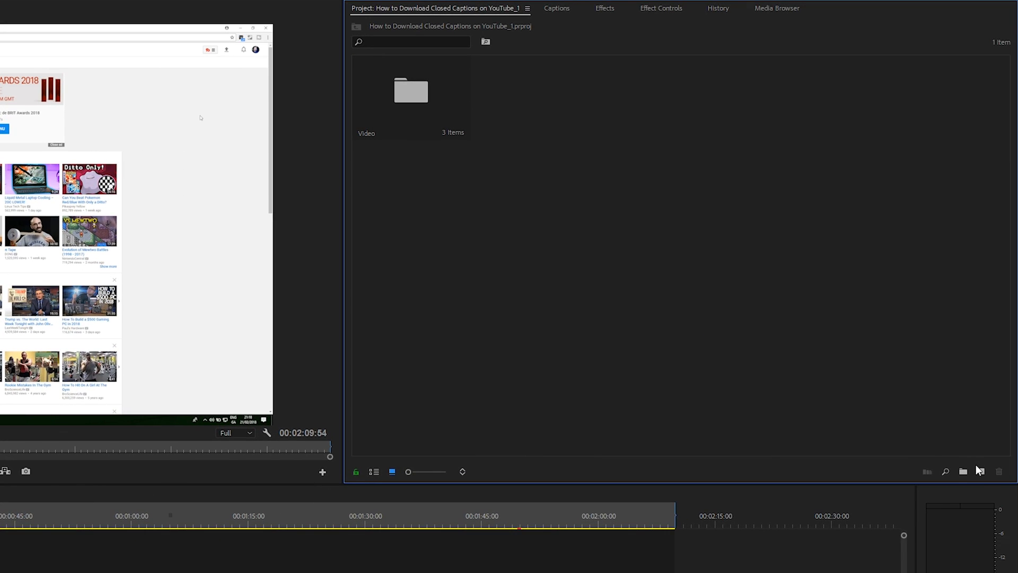
Create a new captions item using the Open Captions standard, with a 60.00 fps timebase and a 2560 by 1440 frame size.
left_click(983, 475)
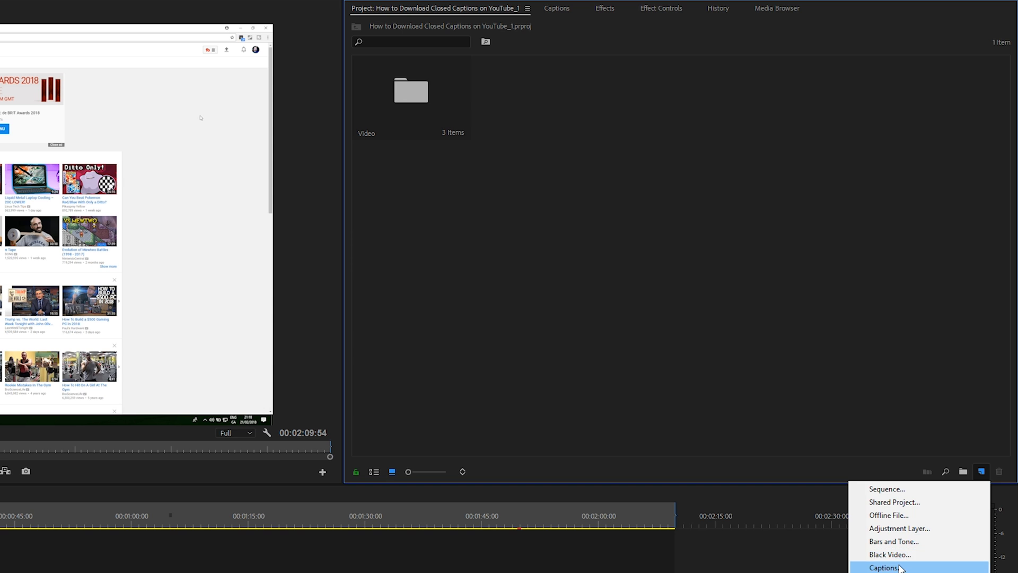
left_click(949, 566)
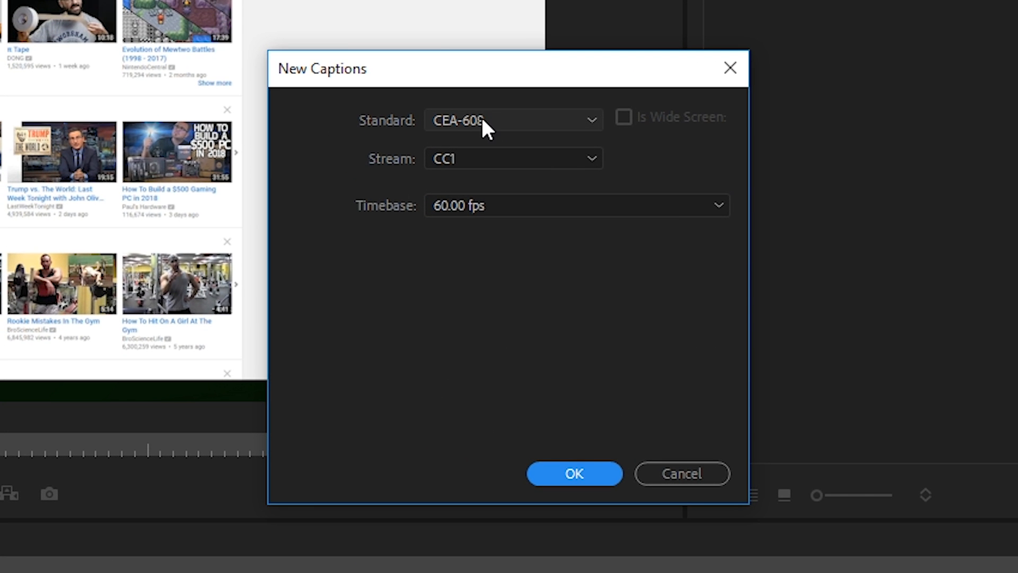
left_click(467, 127)
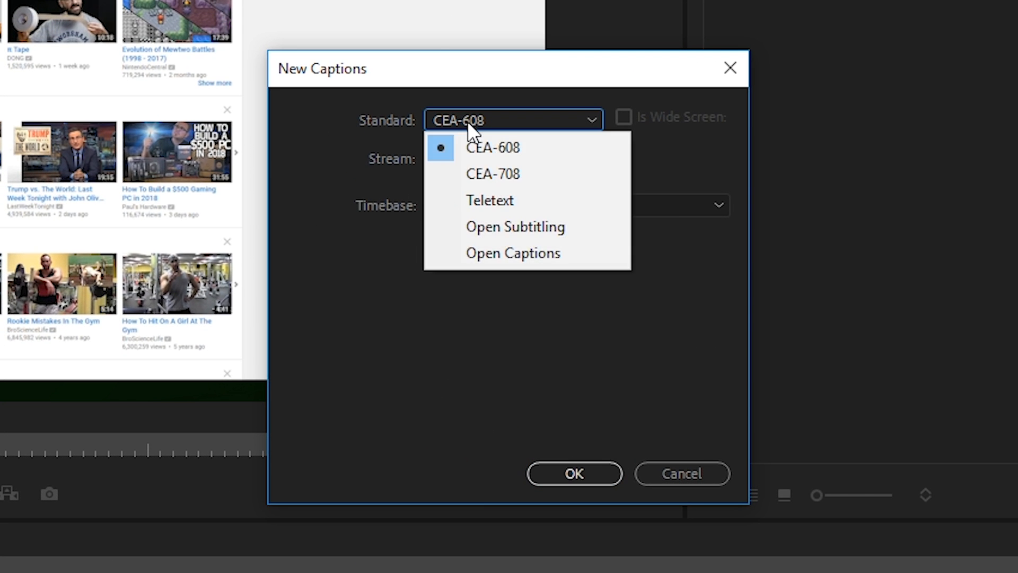
left_click(504, 249)
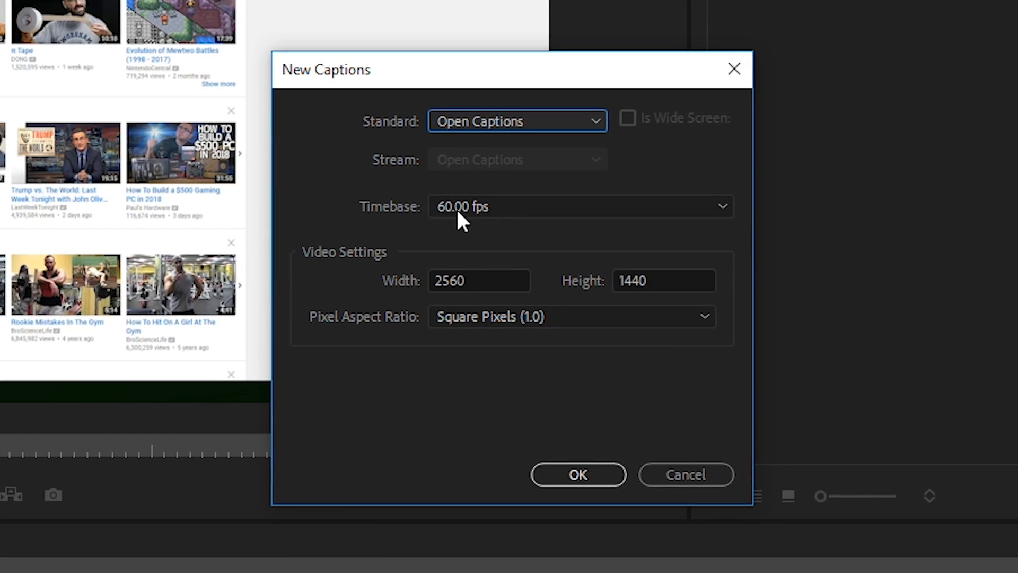
left_click_drag(481, 277, 425, 265)
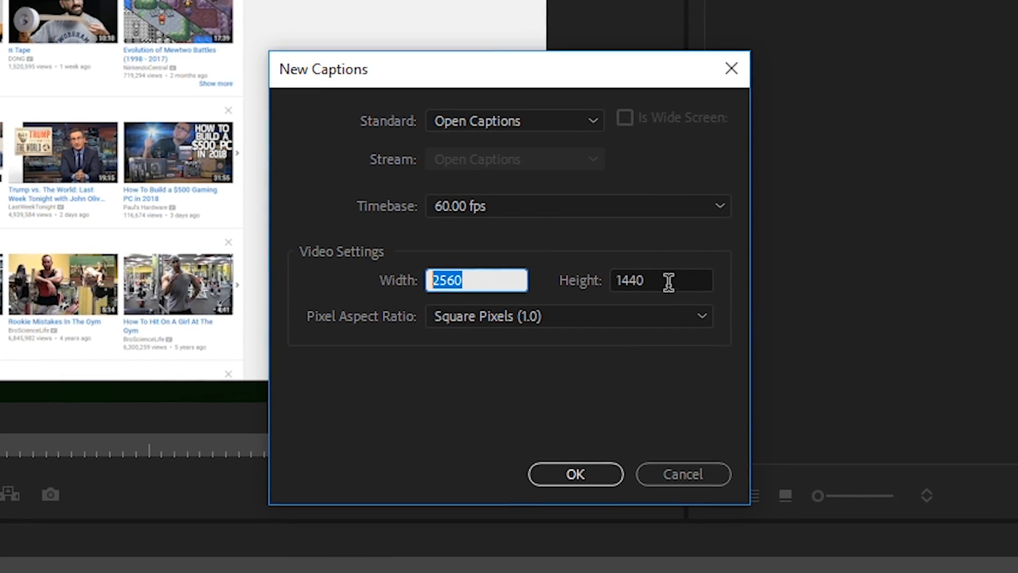
left_click_drag(672, 282, 559, 281)
left_click(484, 280)
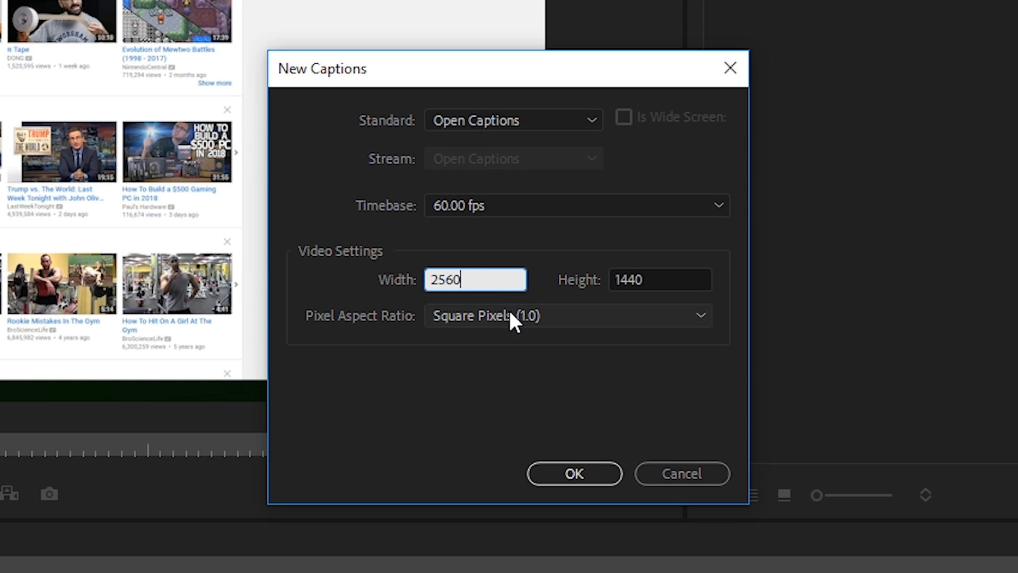
left_click(668, 278)
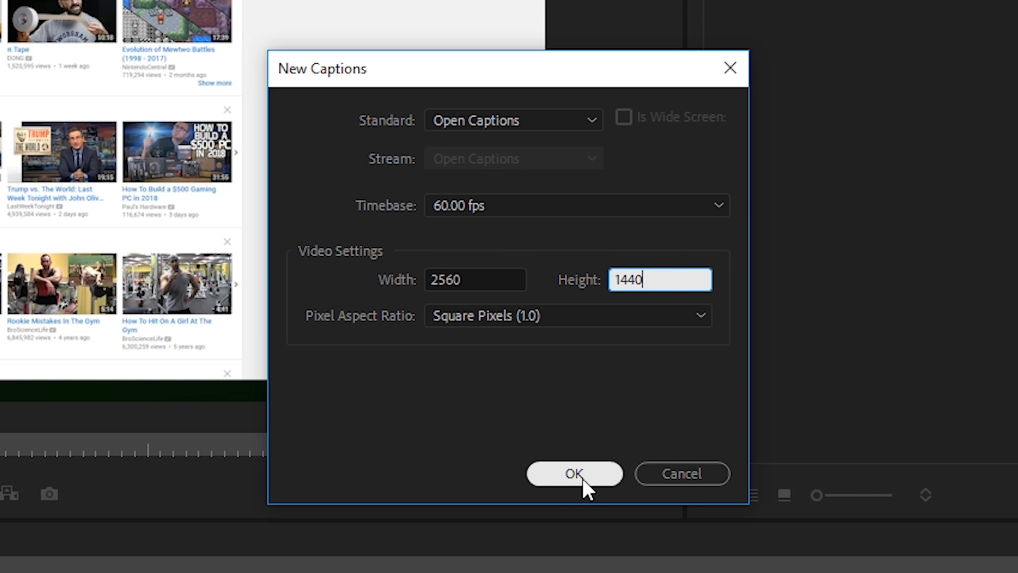
left_click(582, 478)
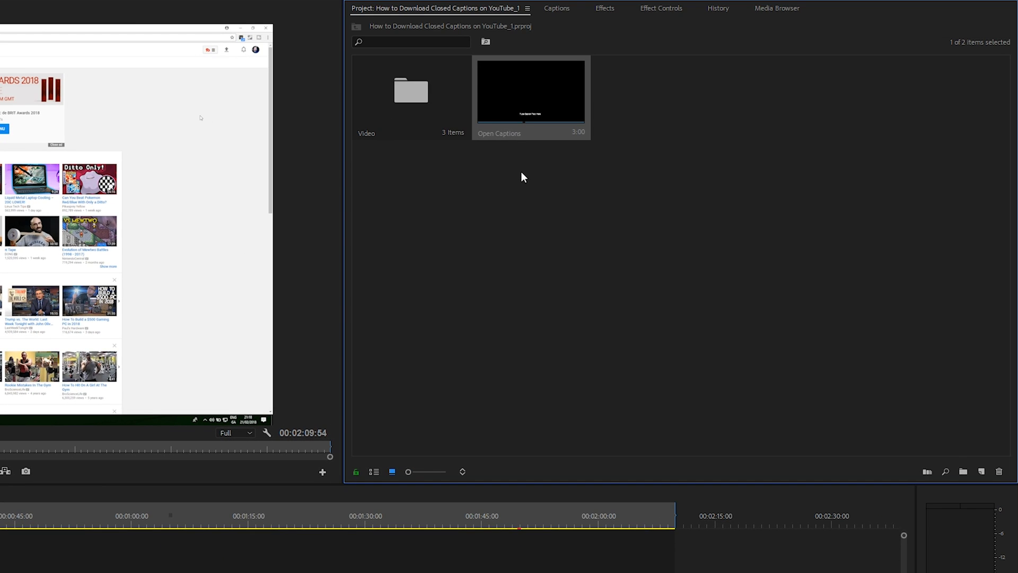
Place the Open Captions item on track V3 at the sequence start and extend it to the end of the sequence.
left_click_drag(521, 85, 0, 572)
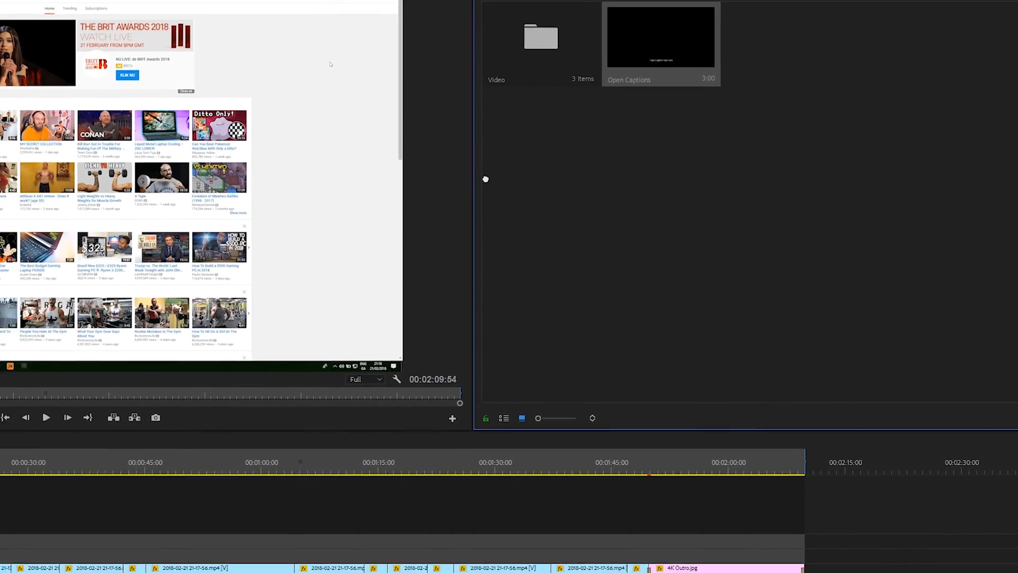
left_click_drag(163, 375, 158, 387)
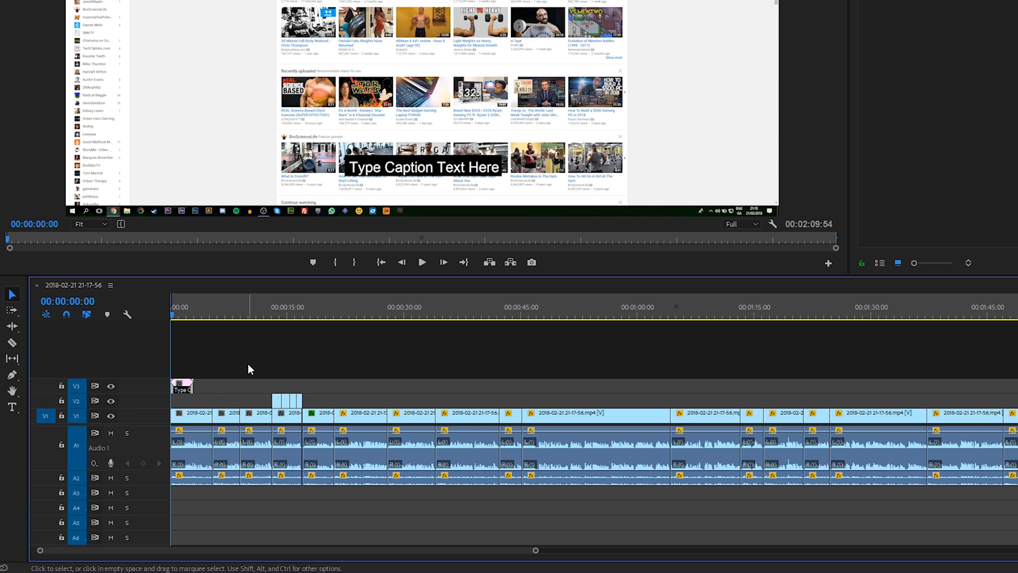
left_click(182, 315)
left_click_drag(183, 313, 185, 314)
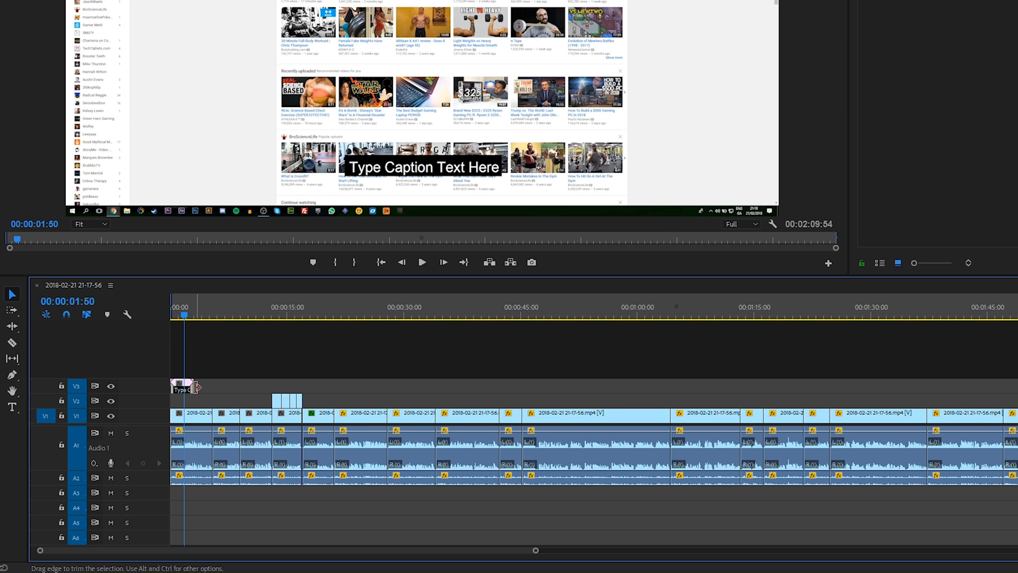
left_click_drag(188, 383, 1017, 389)
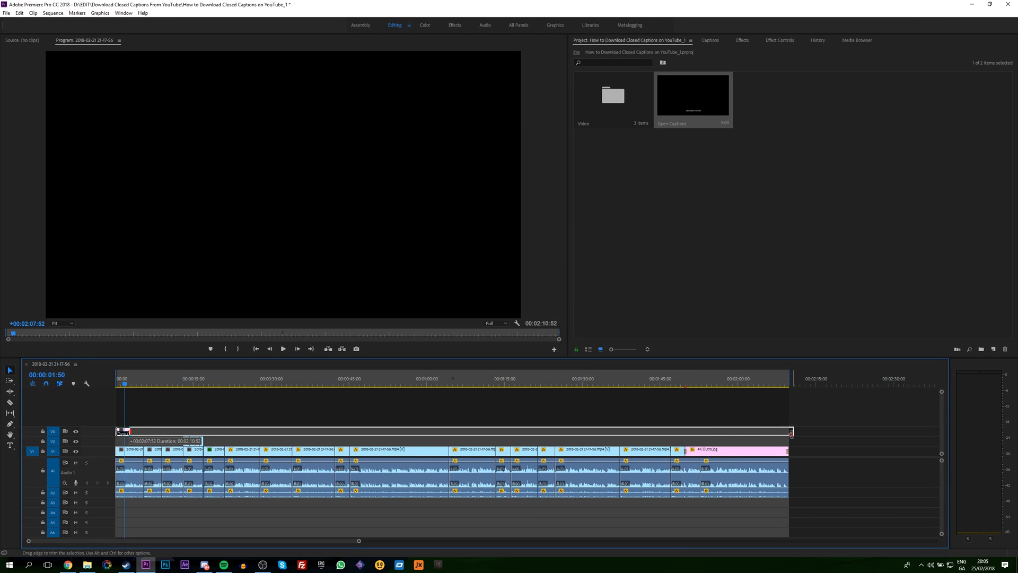
left_click_drag(791, 433, 788, 432)
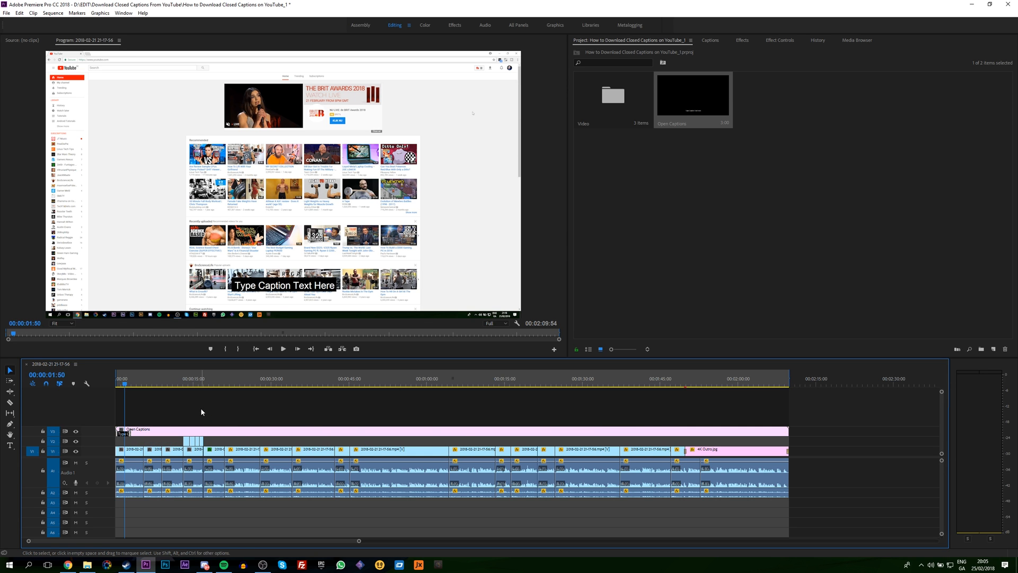
Select the captions clip on track V3 and open its caption list for editing.
left_click(142, 436)
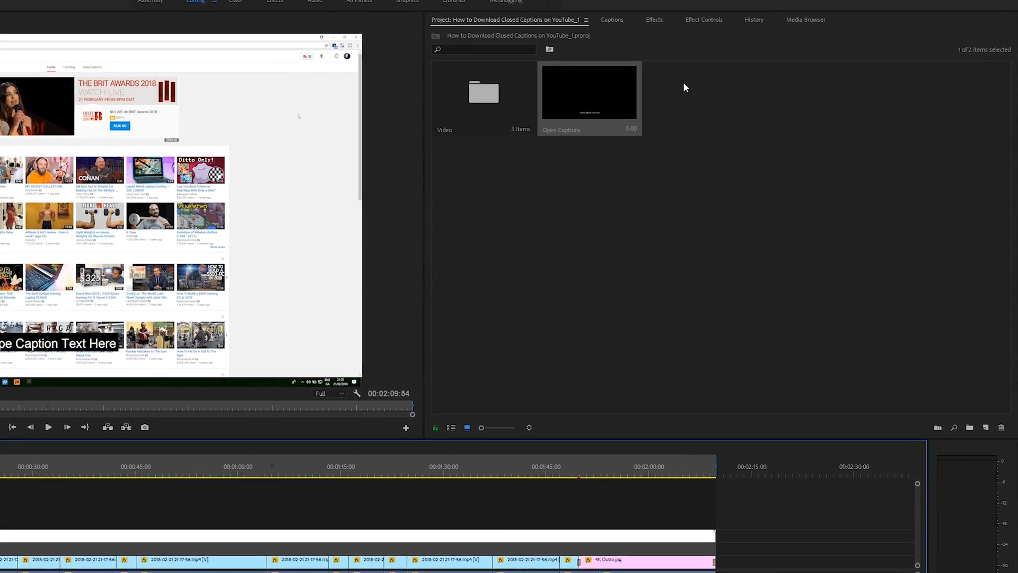
left_click(618, 21)
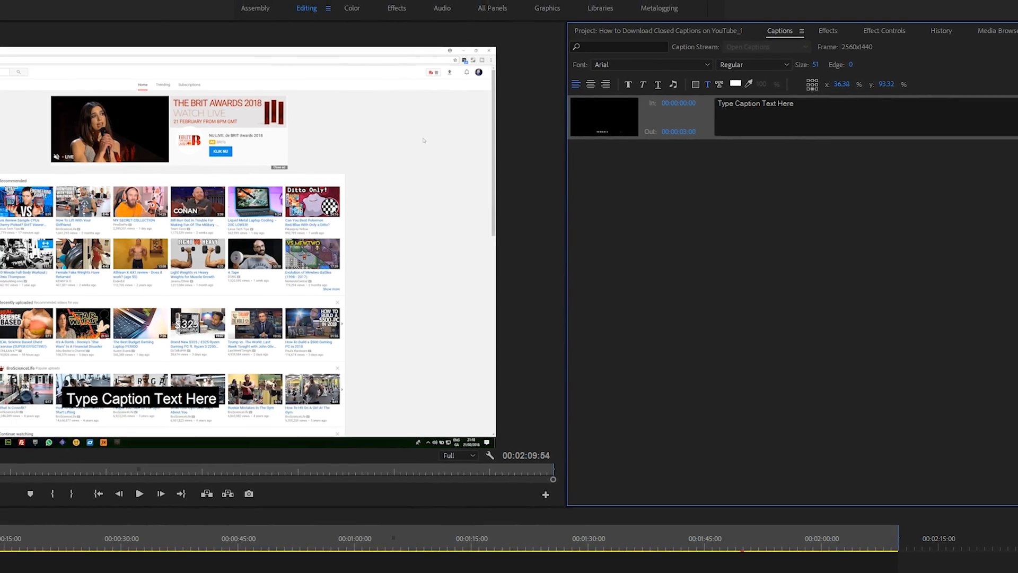
left_click(183, 19)
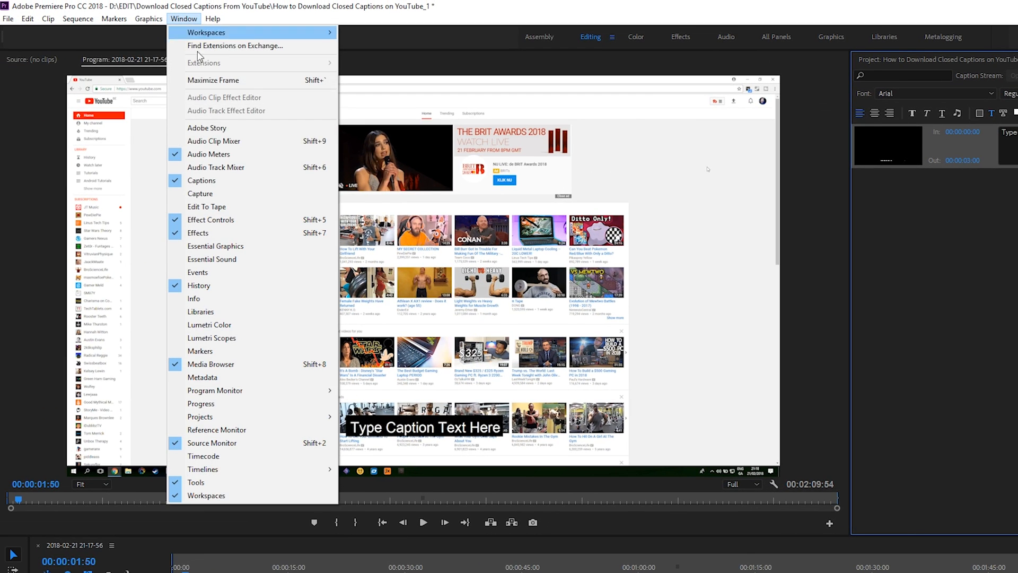
left_click(201, 181)
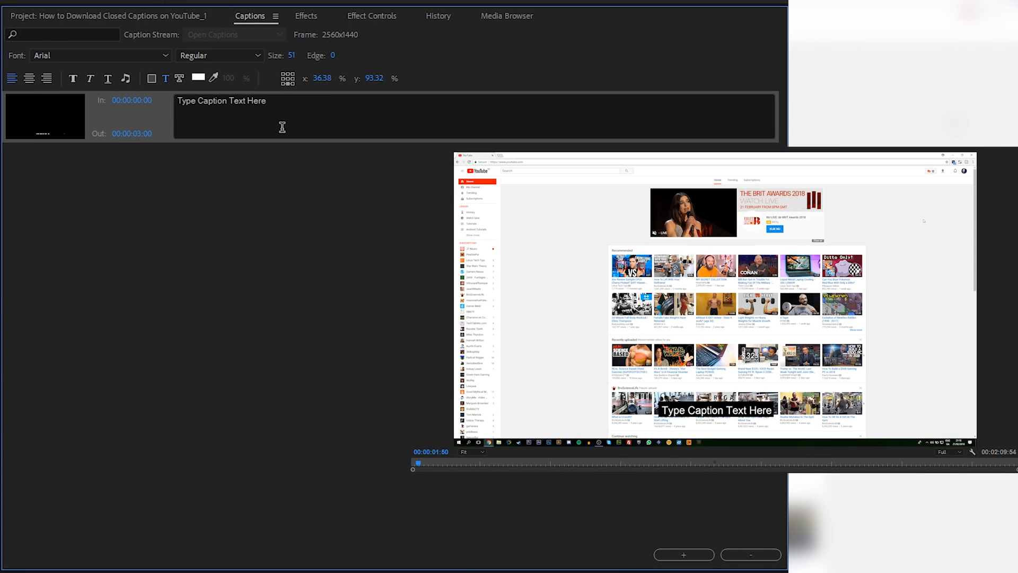
Replace the first caption's placeholder text with "Hi world welcome to this video".
double_click(267, 102)
left_click(260, 105)
left_click_drag(277, 100, 177, 101)
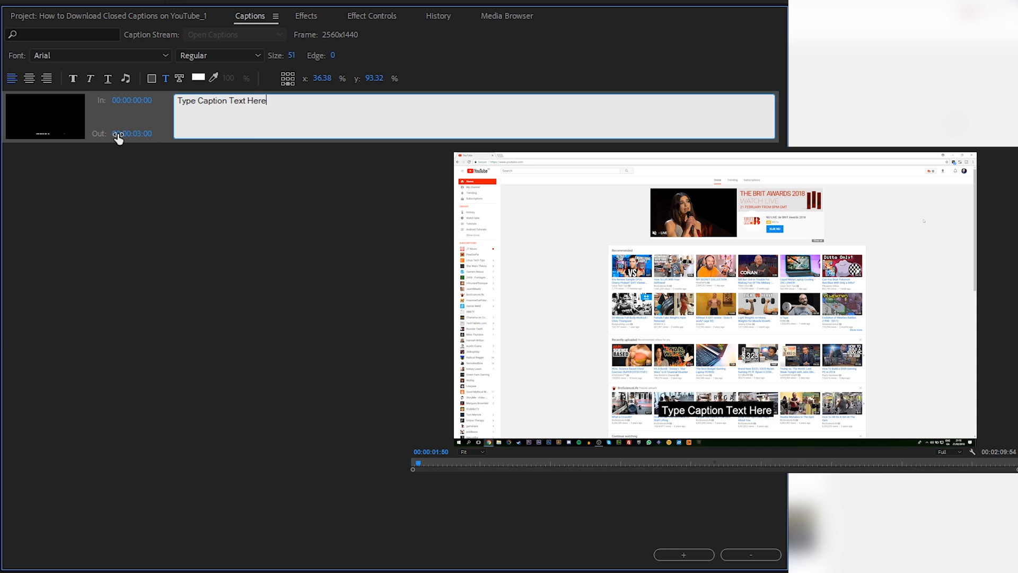
left_click_drag(280, 105, 152, 93)
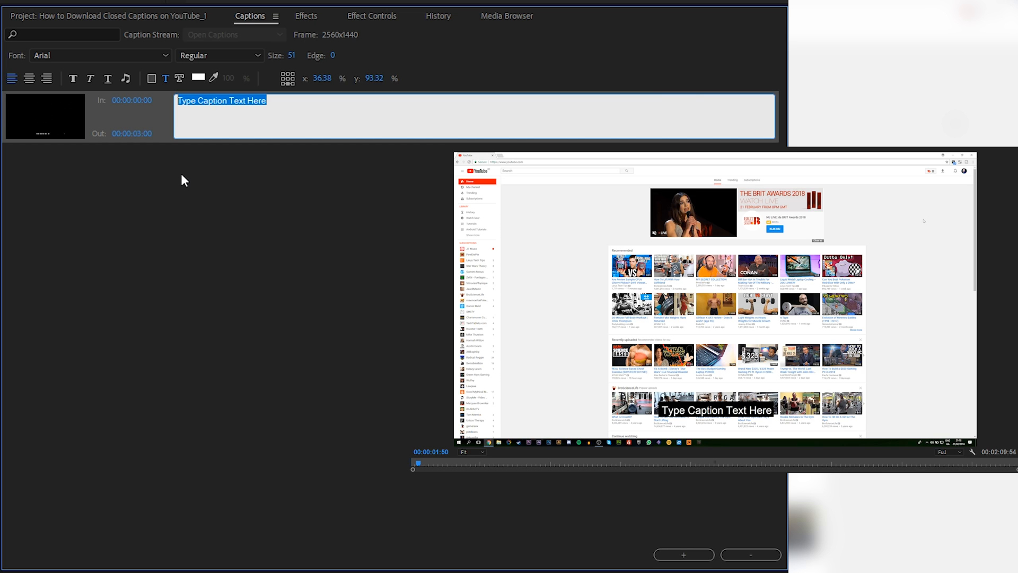
type("Hi worl")
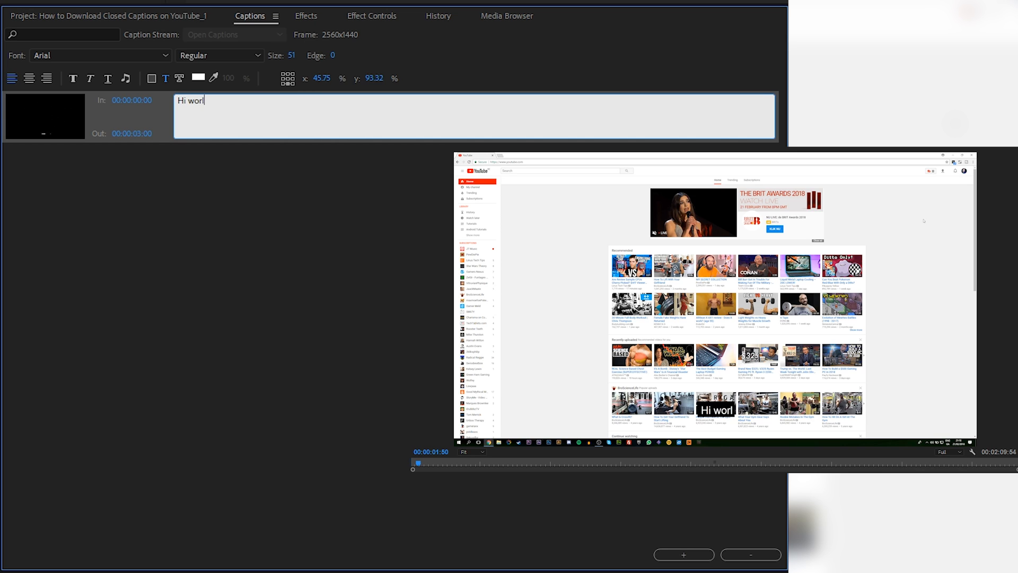
type("d welcome to this video")
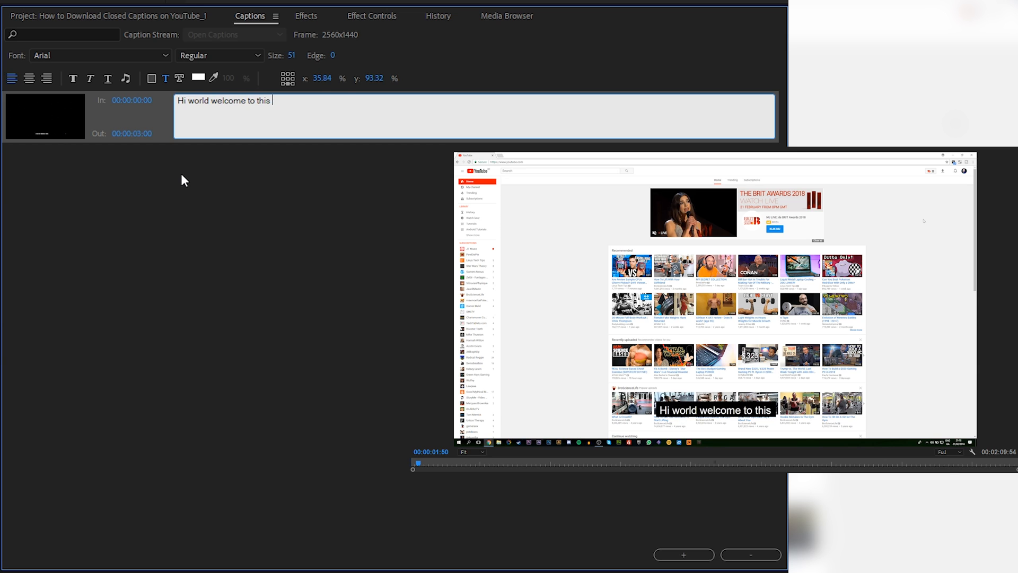
Set the first caption's out time to 00:00:01:30.
left_click(132, 134)
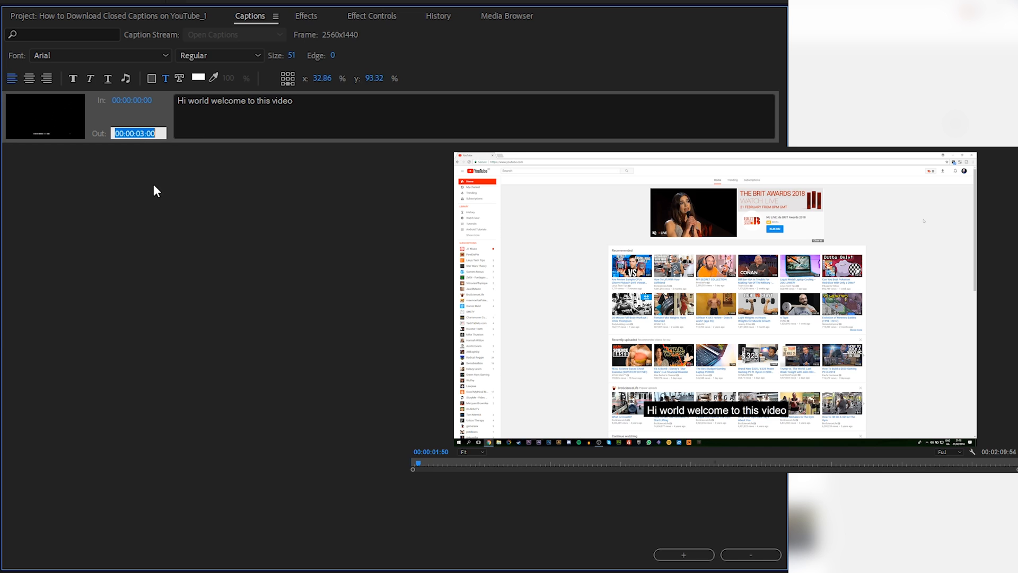
left_click(145, 134)
key("BackSpace")
type("1")
left_click(168, 193)
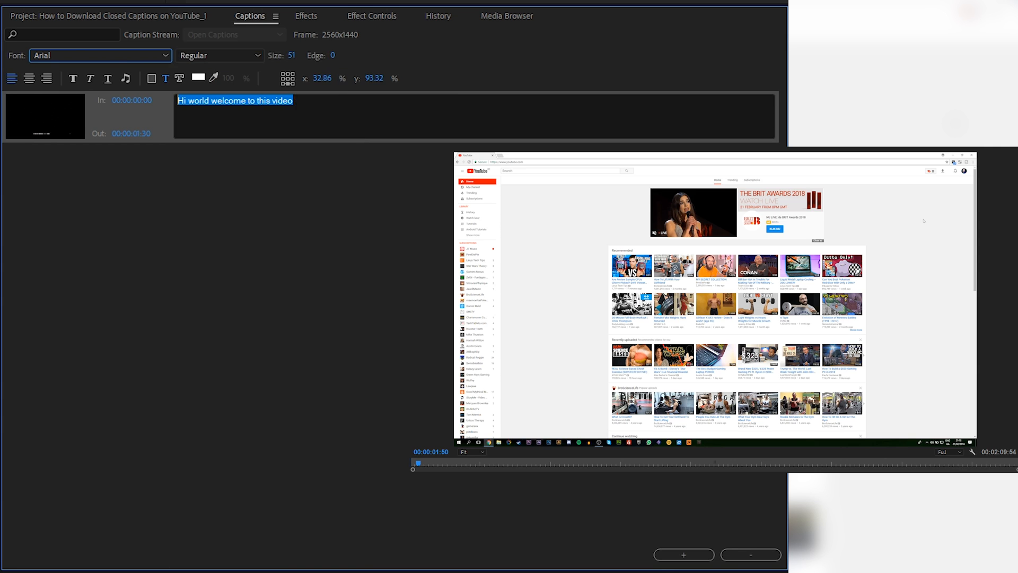
Set the caption's font to Comic Sans MS and its text color to blue 1C23A8.
key("ctrl+a")
left_click(414, 463)
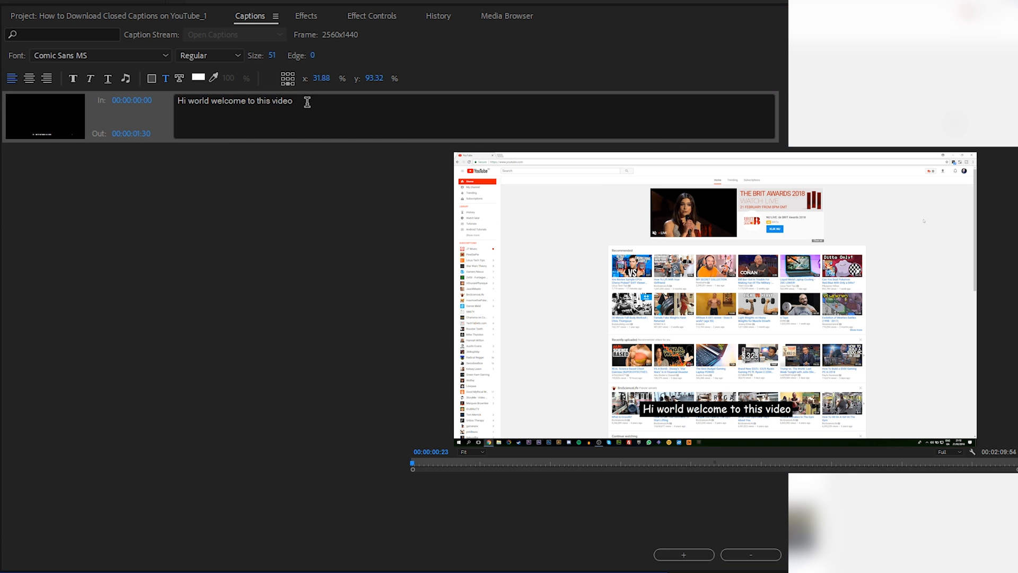
left_click_drag(307, 101, 173, 107)
left_click(197, 78)
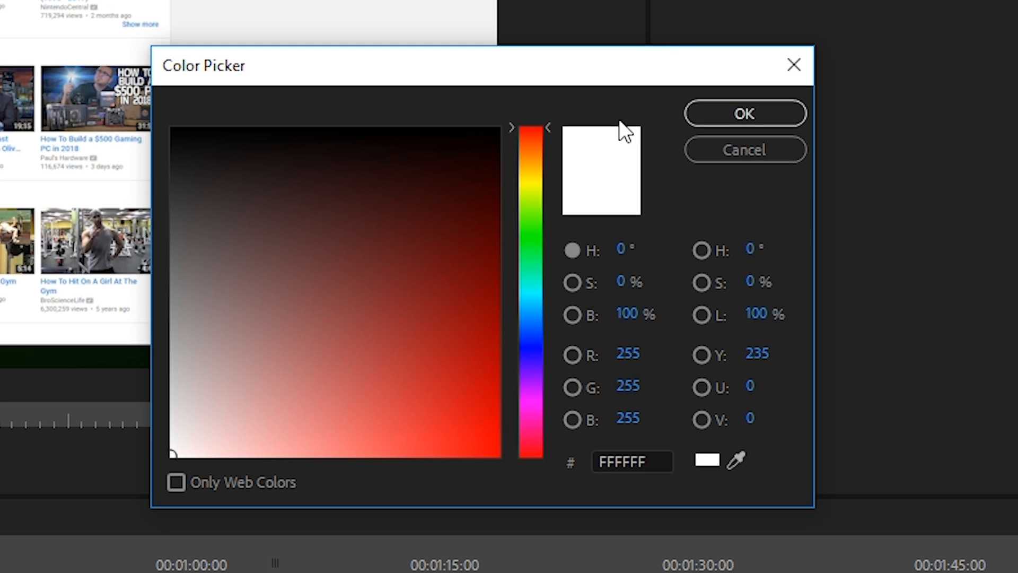
left_click(537, 352)
left_click(443, 343)
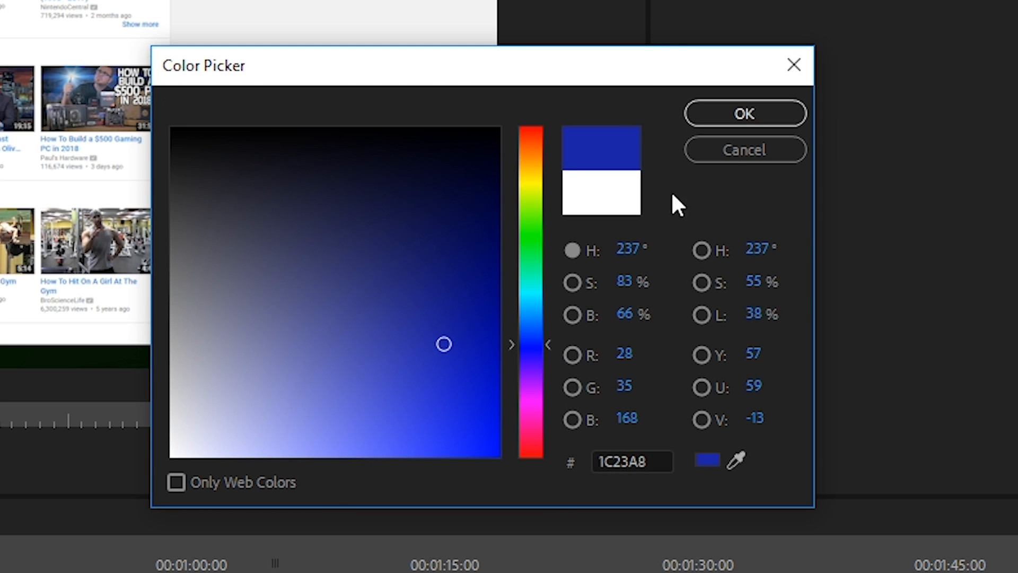
left_click(738, 109)
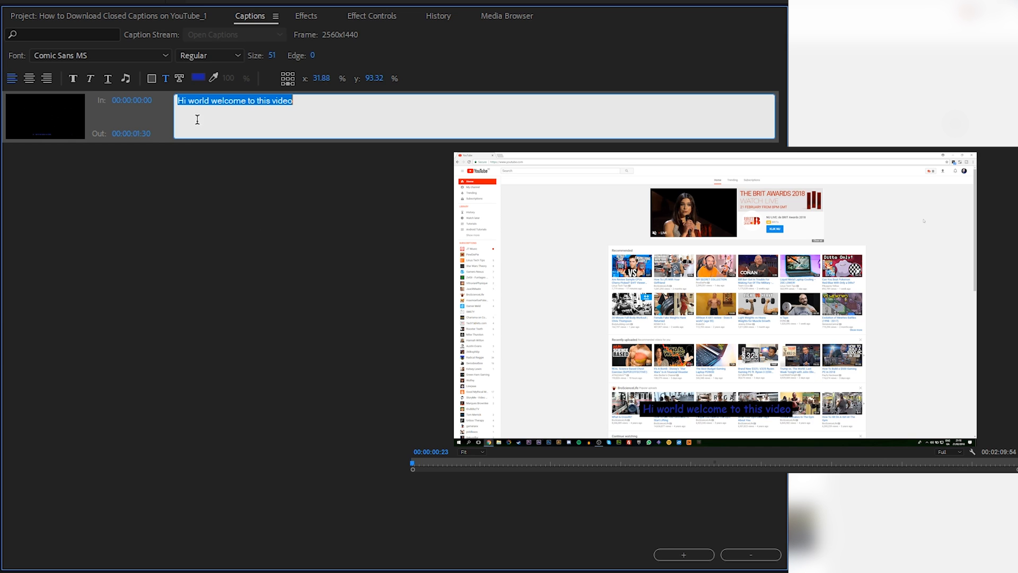
Change the caption's background color to yellow.
left_click(153, 78)
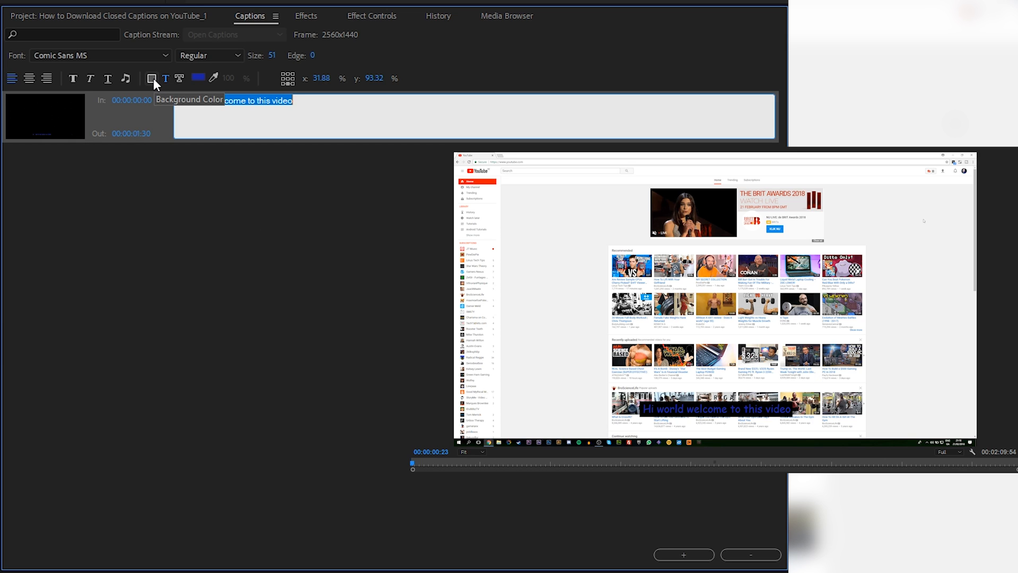
left_click(198, 79)
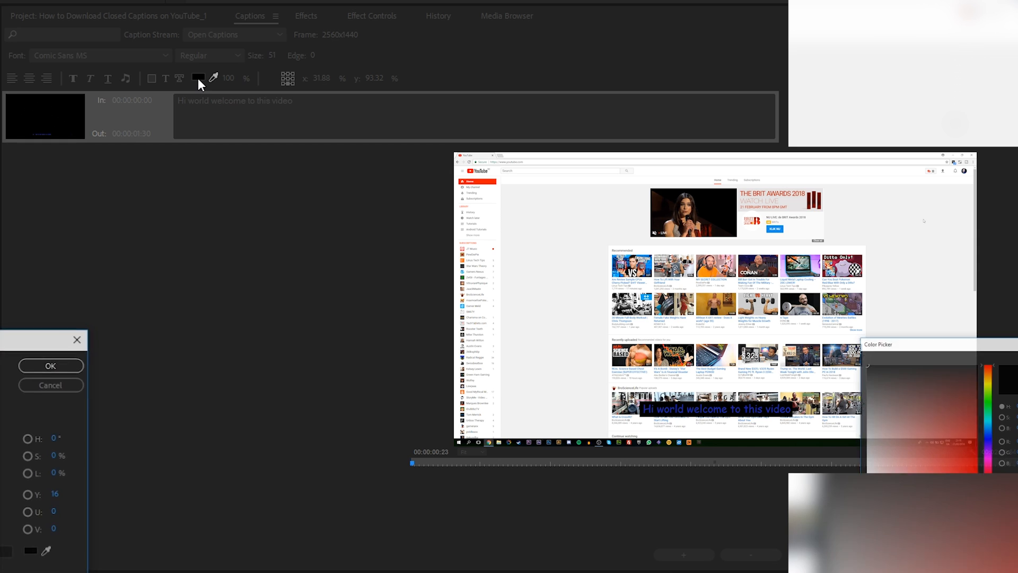
left_click_drag(993, 412, 993, 380)
left_click(972, 472)
left_click(52, 365)
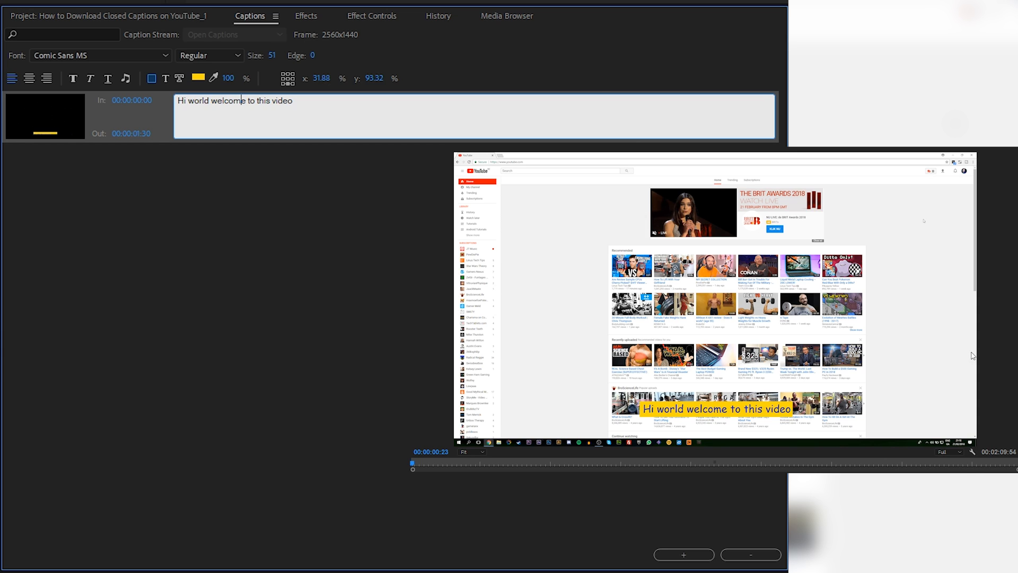
Set the opacity of the first caption's background to 50%.
left_click(230, 78)
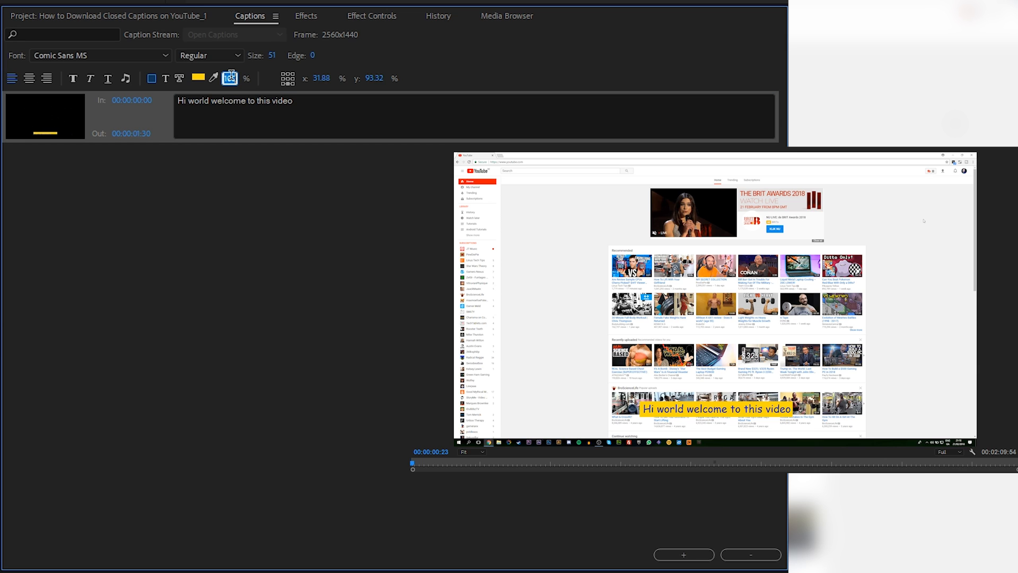
type("50")
key("Return")
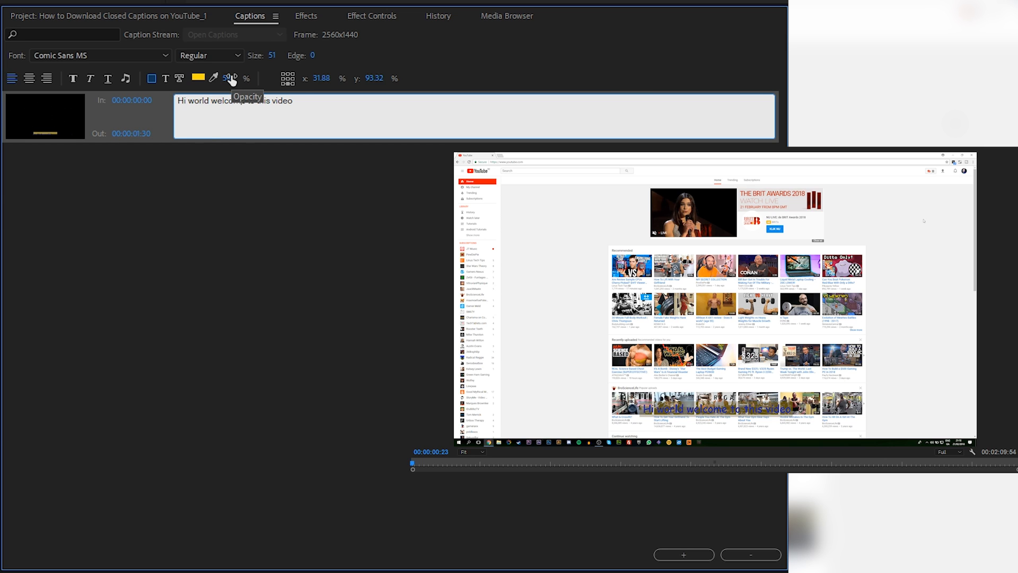
Set the opacity of the first caption's yellow background to 70%.
left_click(230, 78)
type("70")
key("Return")
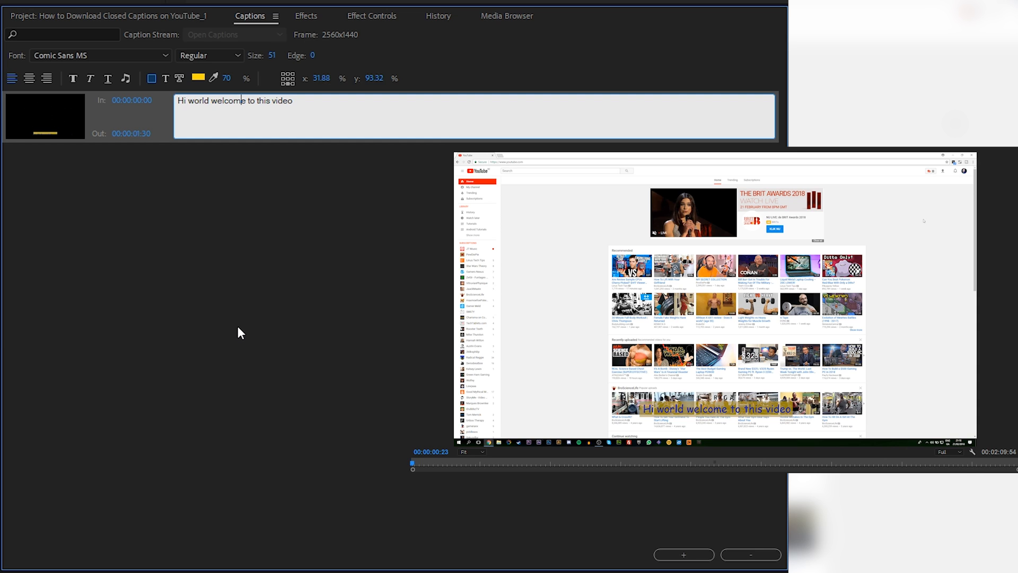
left_click(146, 121)
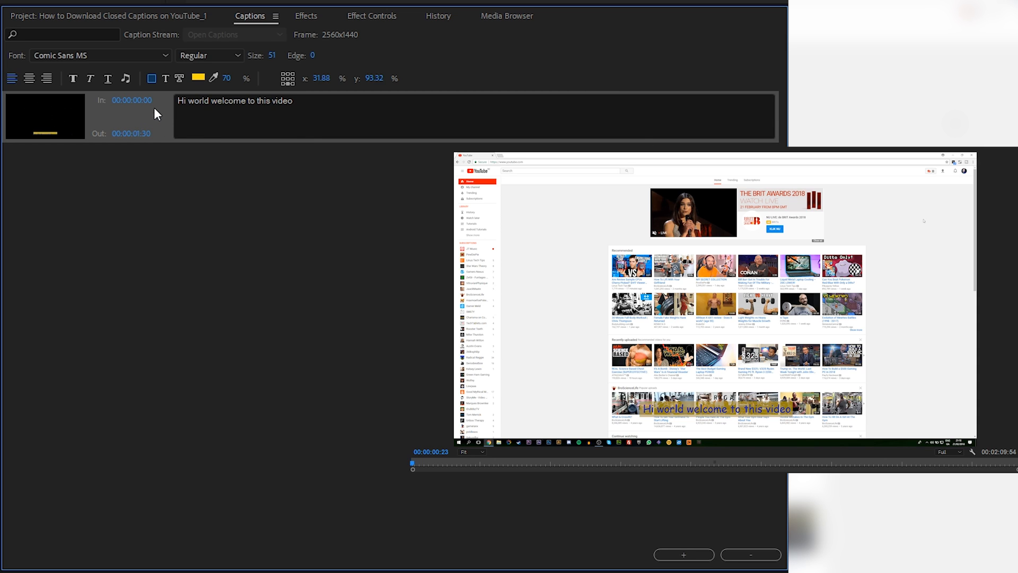
Add a second caption with the text "today im going to be showing you some cool stuff".
left_click(674, 553)
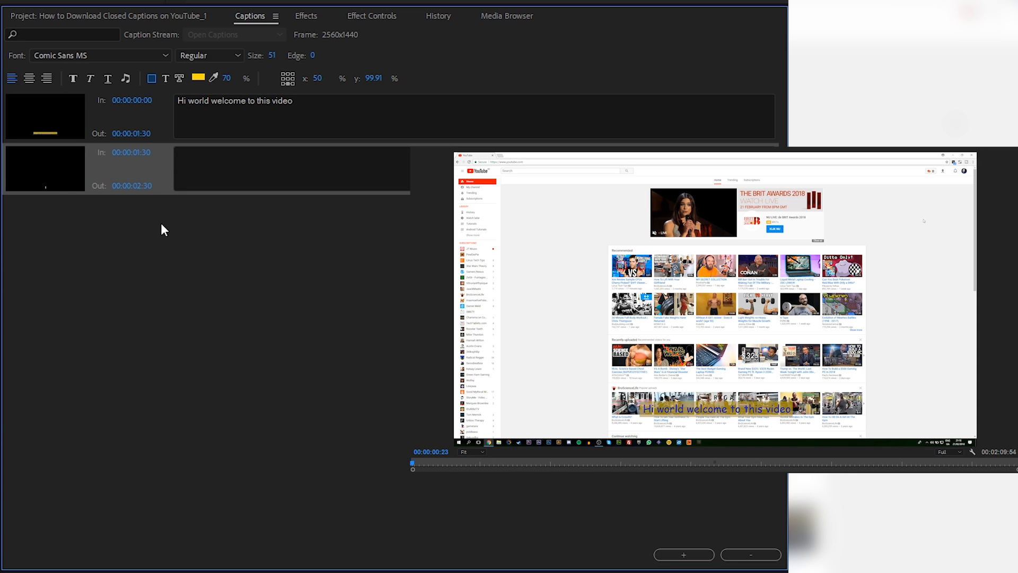
left_click(281, 158)
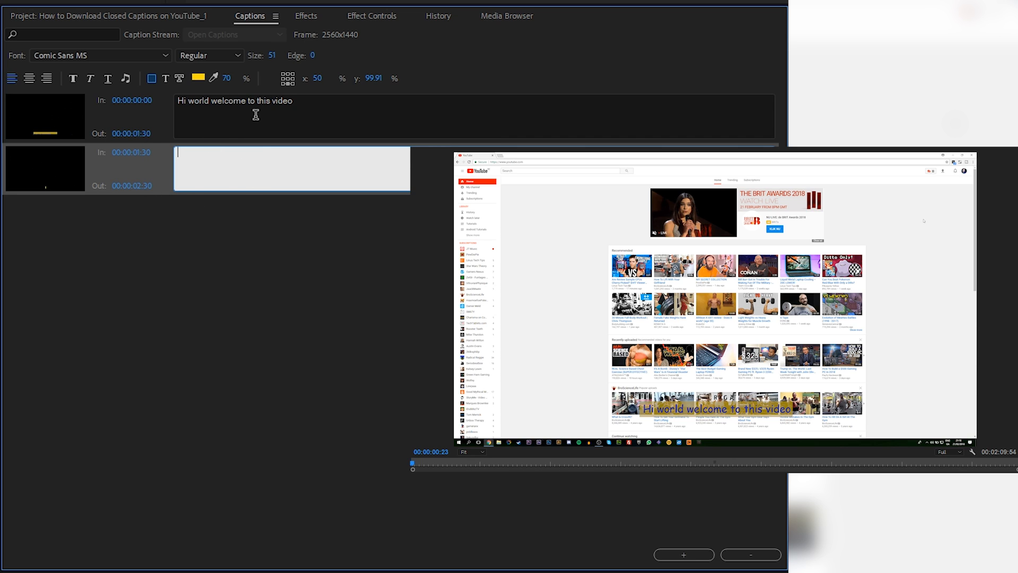
type("today im going to be showi")
type("ng you some cool stuf")
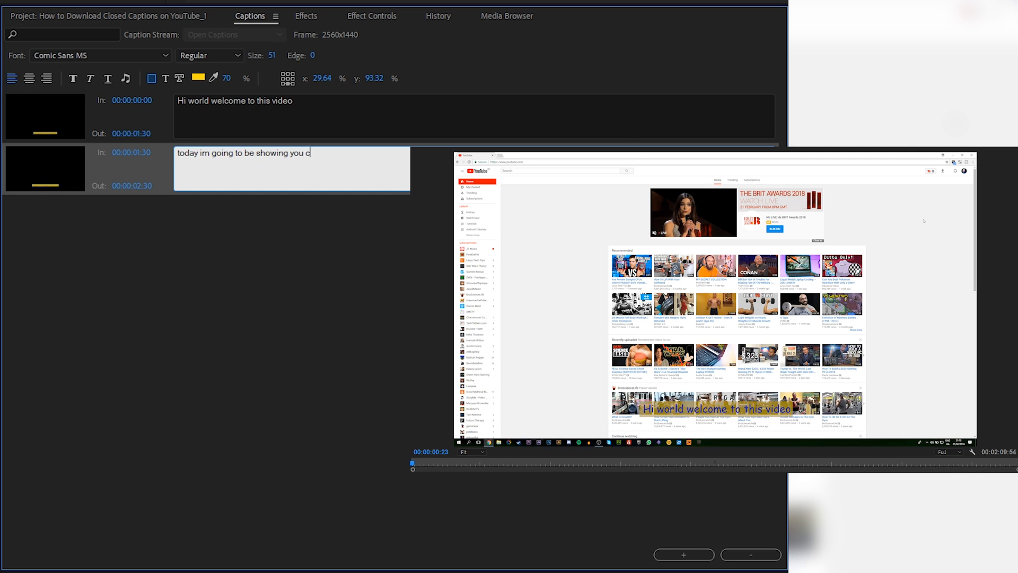
type("f")
Right-align the text of the second caption.
left_click_drag(384, 152, 143, 152)
left_click(47, 78)
left_click(406, 163)
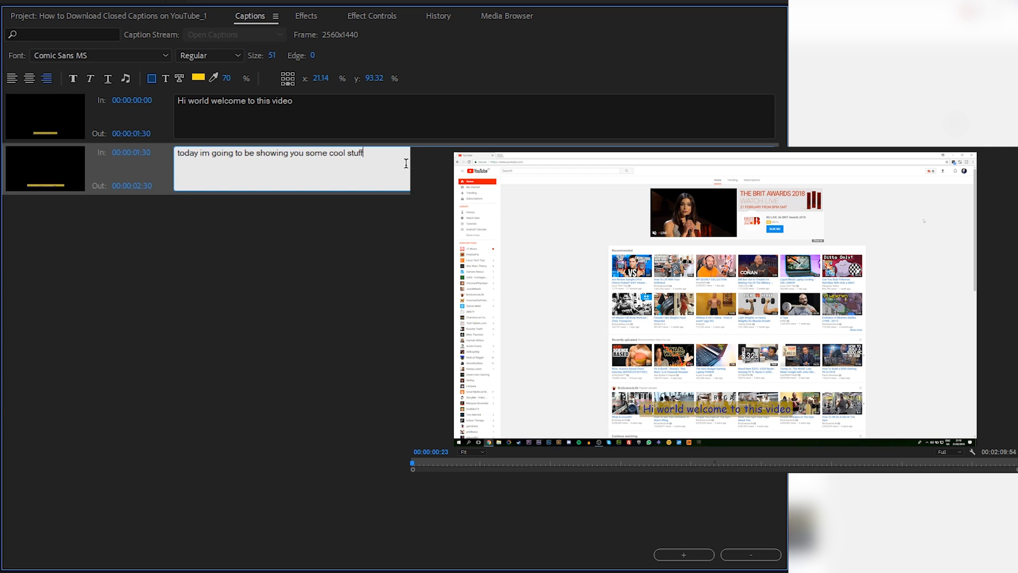
Set the second caption's text color to black and play the sequence to preview that caption.
left_click(165, 79)
left_click_drag(375, 152, 139, 158)
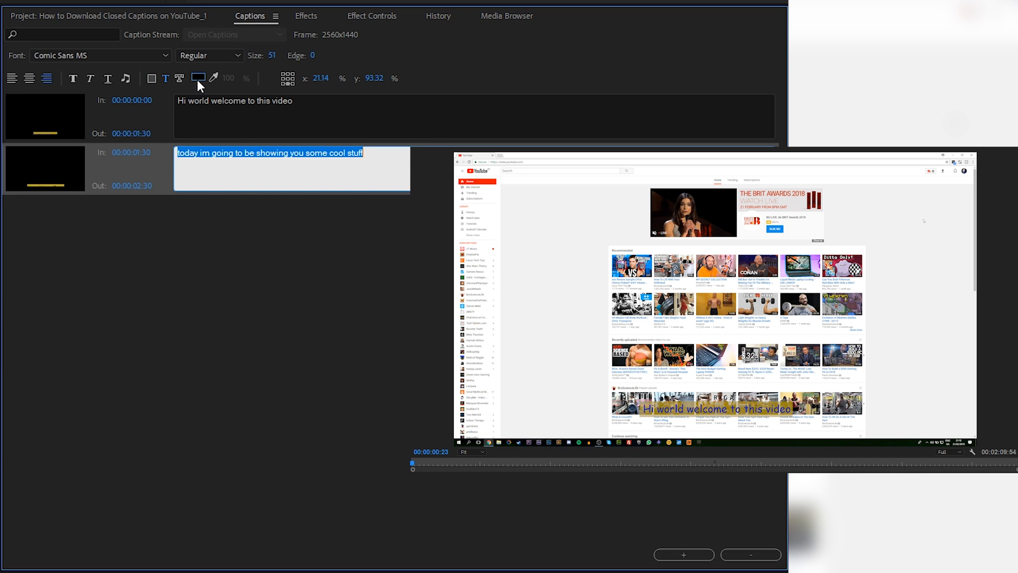
left_click(198, 78)
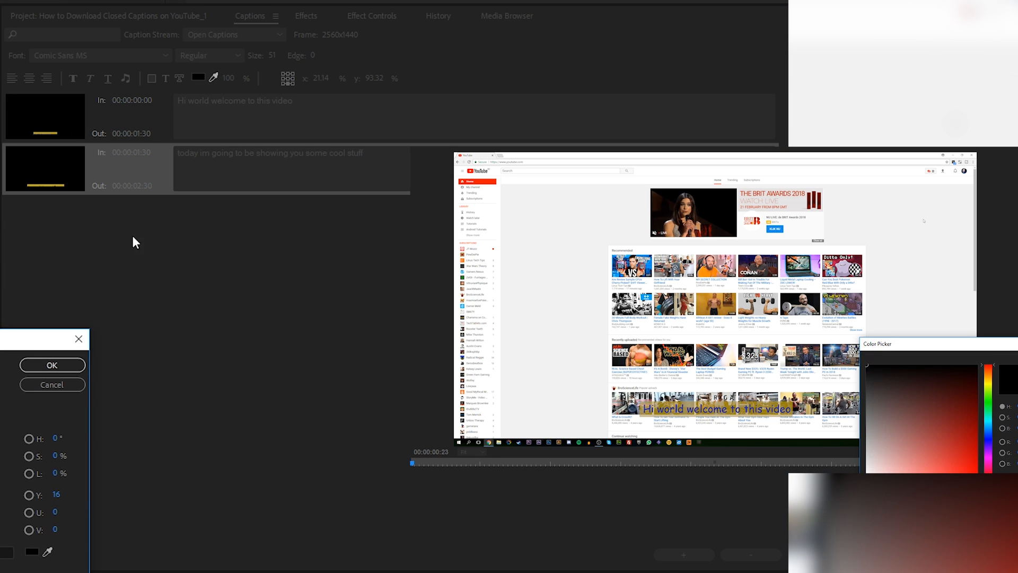
left_click(37, 363)
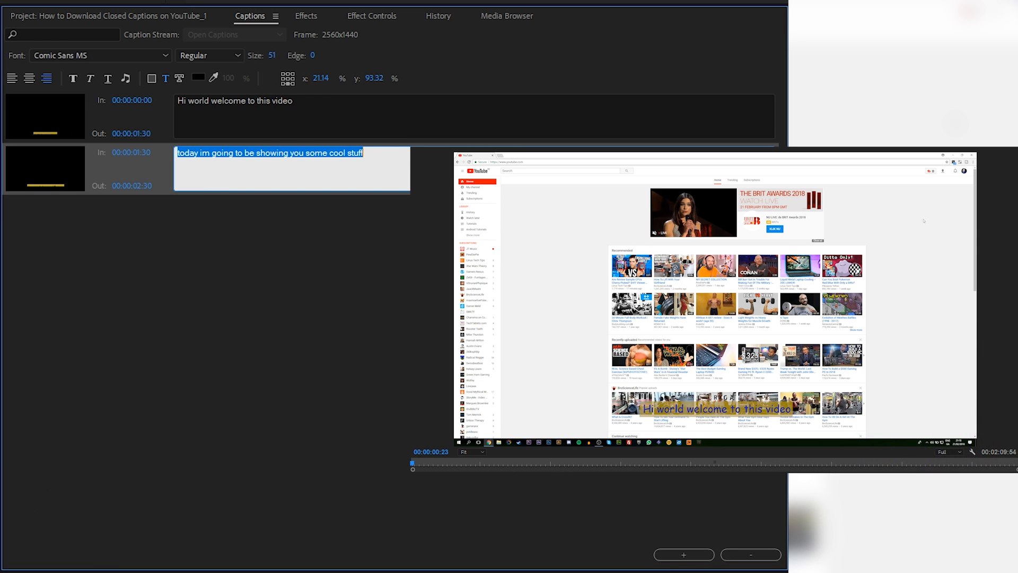
key("space")
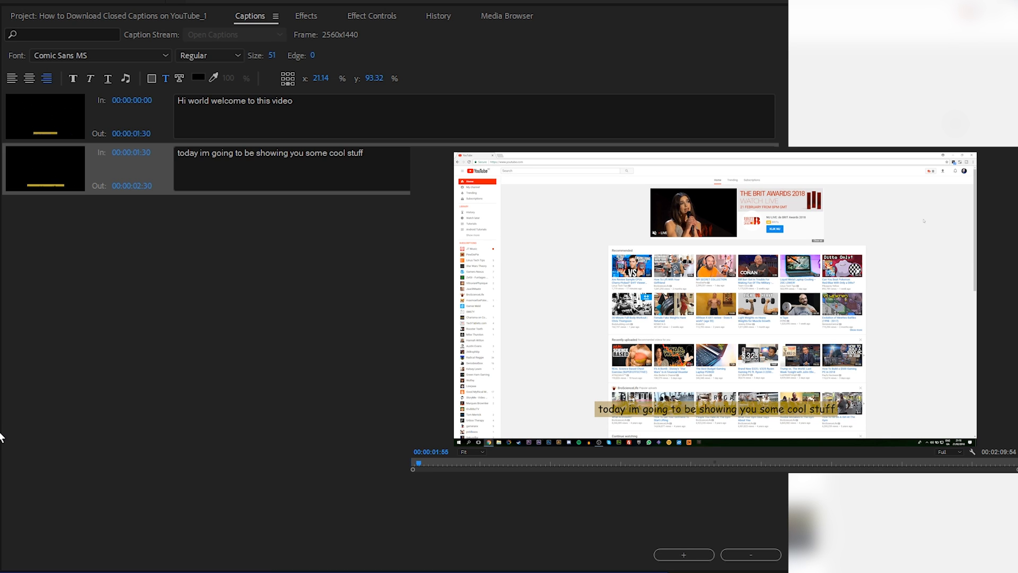
Extend the second caption by changing the seconds of its out time to 3.
left_click(139, 186)
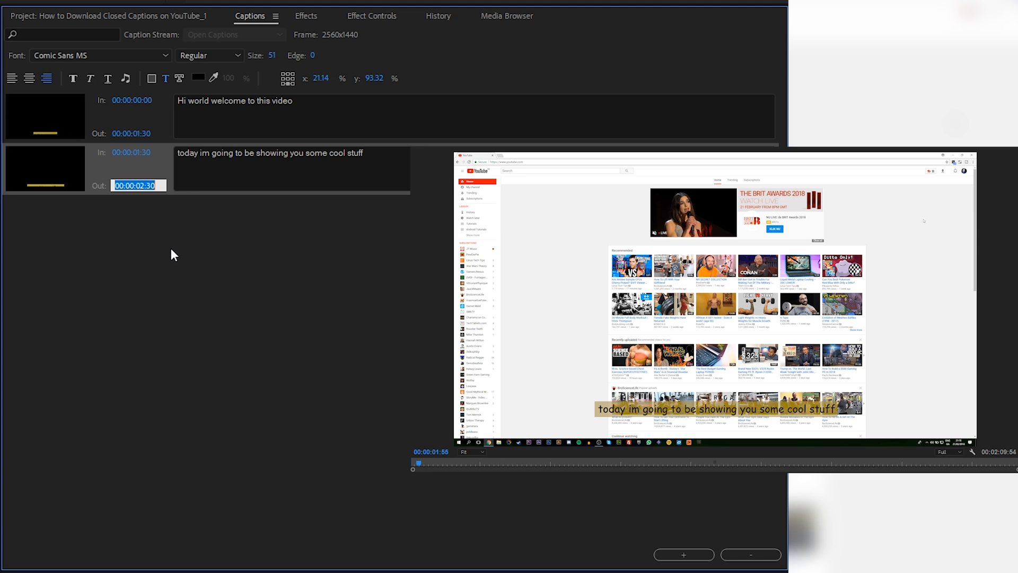
left_click(143, 186)
key("BackSpace")
type("3")
left_click(154, 215)
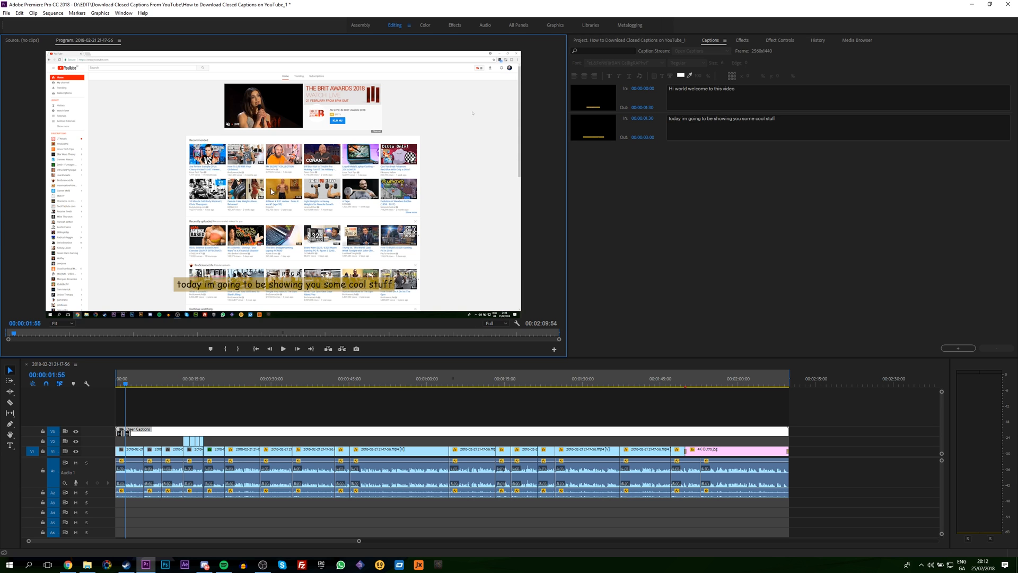
In the sequence's media export settings, set the caption option to Burn Captions Into Video and scrub the output preview to check the captions.
left_click(6, 13)
mouse_move(56, 252)
left_click(164, 251)
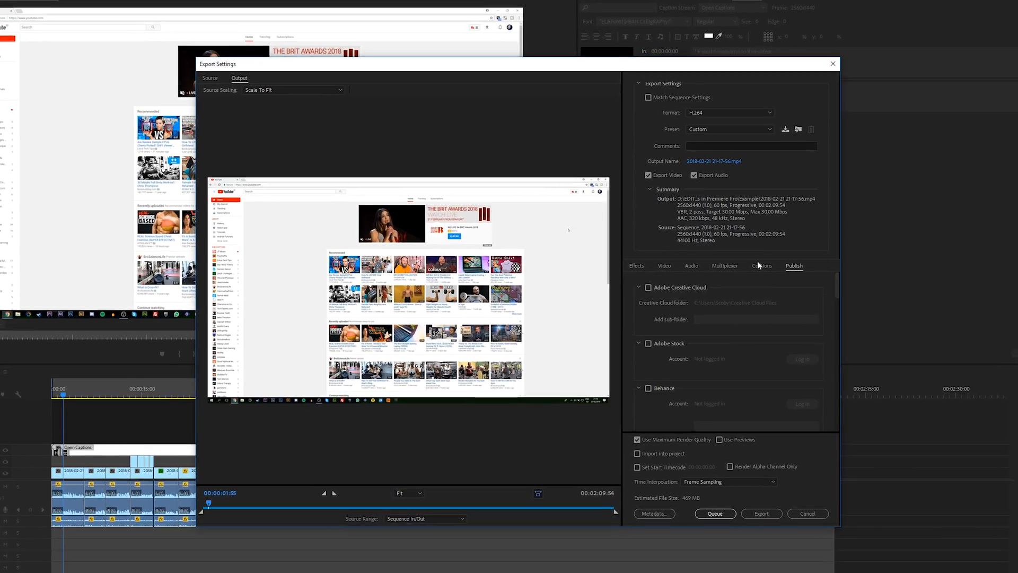
left_click(726, 272)
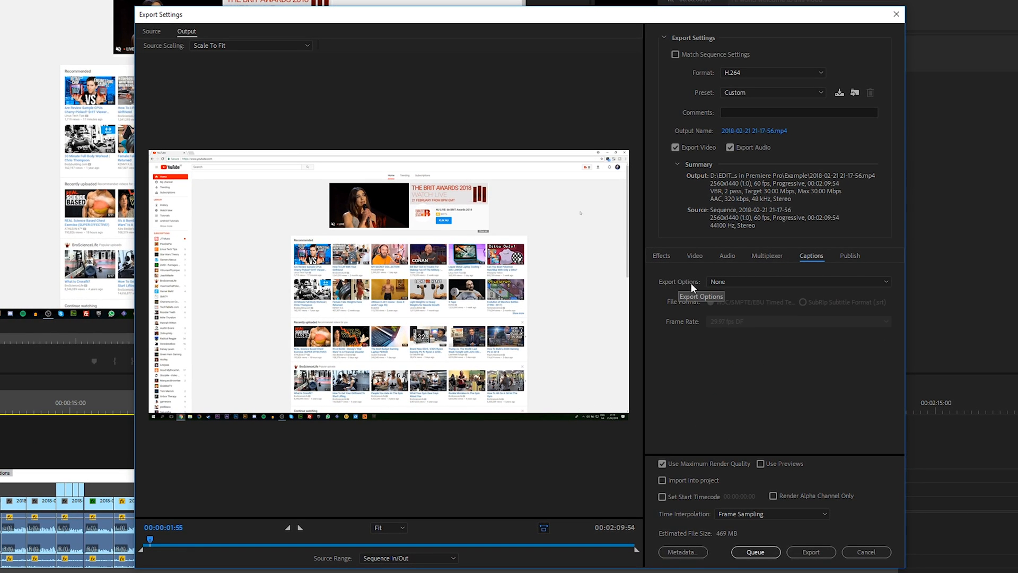
left_click(736, 283)
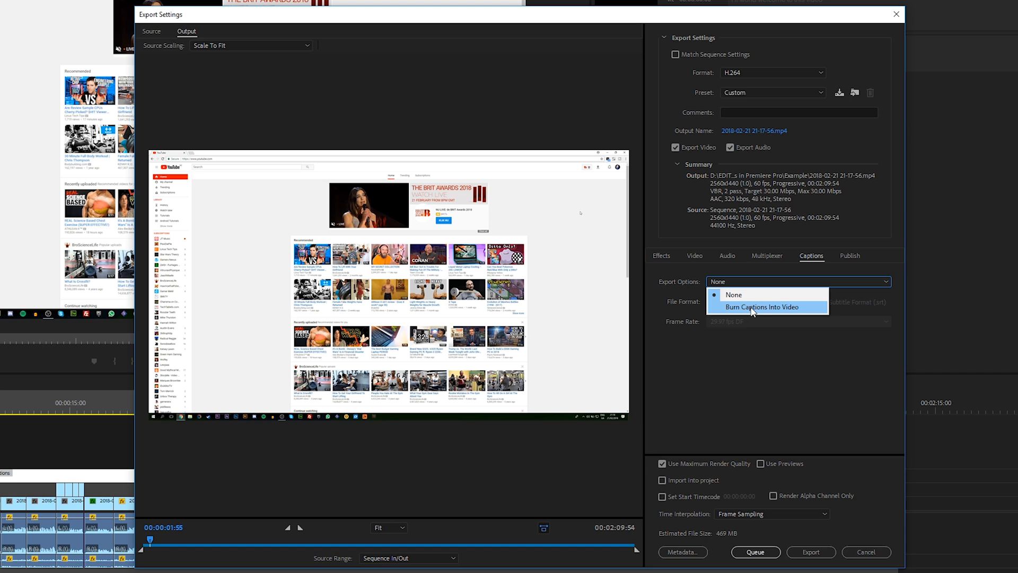
left_click(751, 308)
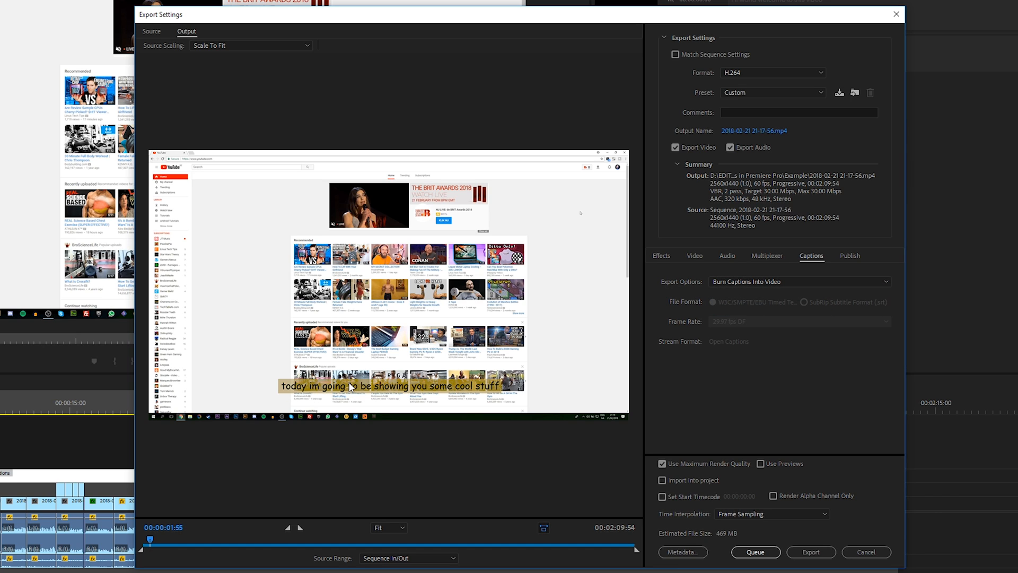
left_click(149, 539)
left_click_drag(149, 541, 153, 541)
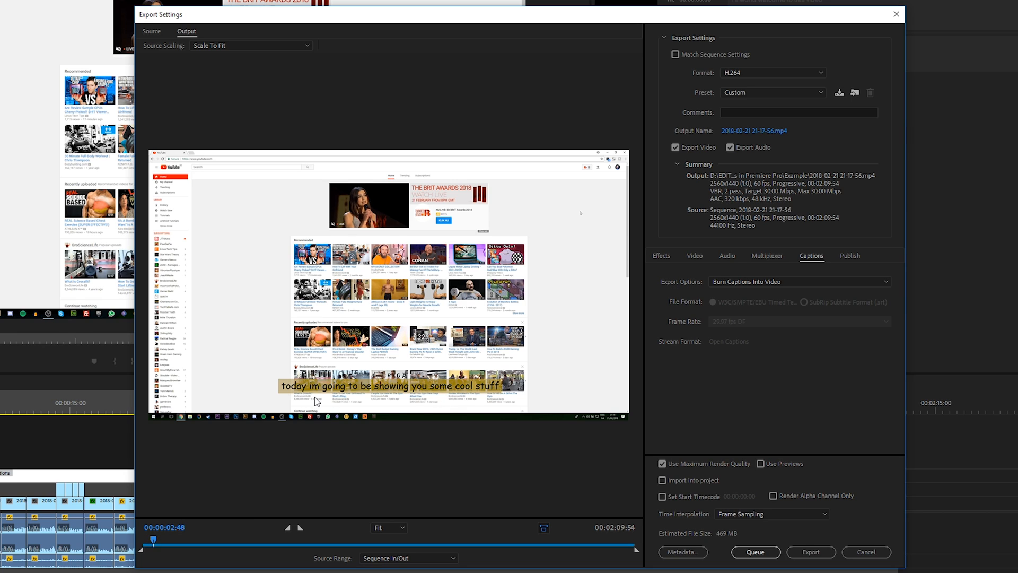